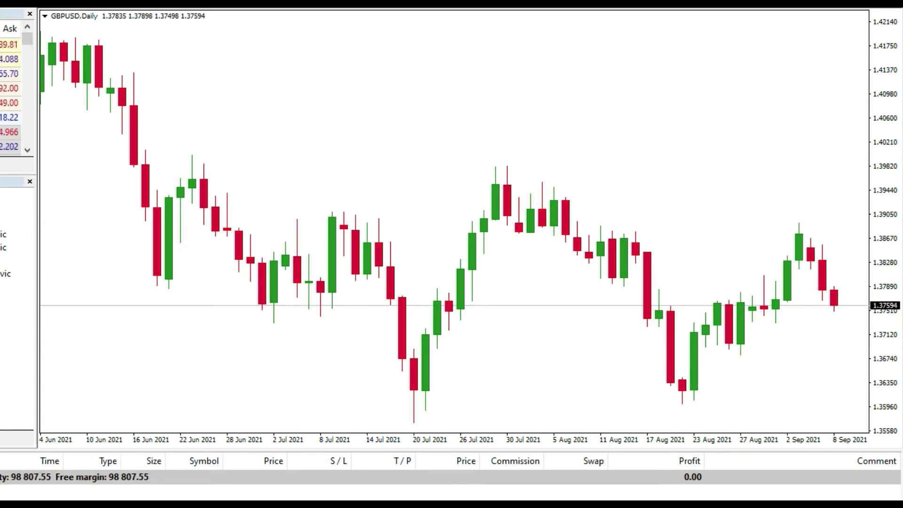
# Step: Cycle the GBPUSD chart through M5, M30, H1, H4, D1 and W1, ending on MN
pyautogui.click(113, 7)
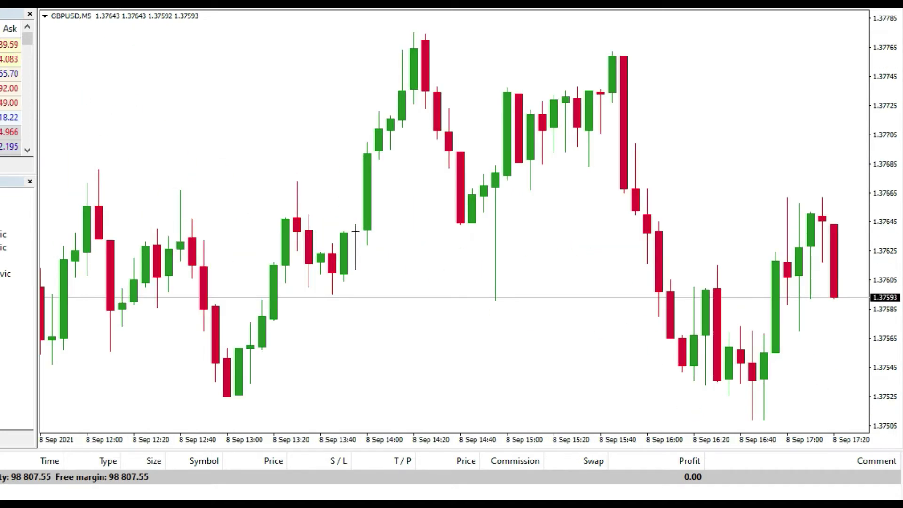
pyautogui.click(143, 8)
pyautogui.click(173, 8)
pyautogui.click(191, 8)
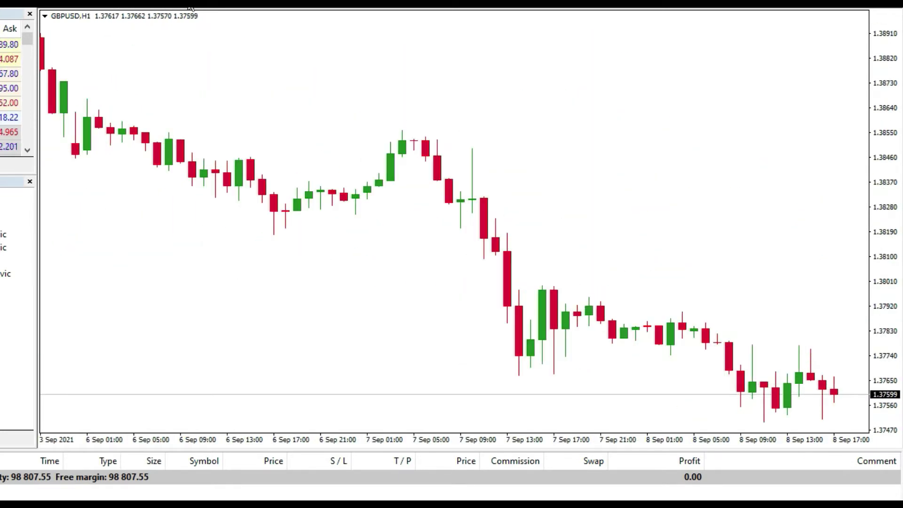
pyautogui.click(208, 9)
pyautogui.click(224, 9)
pyautogui.click(241, 8)
pyautogui.click(258, 8)
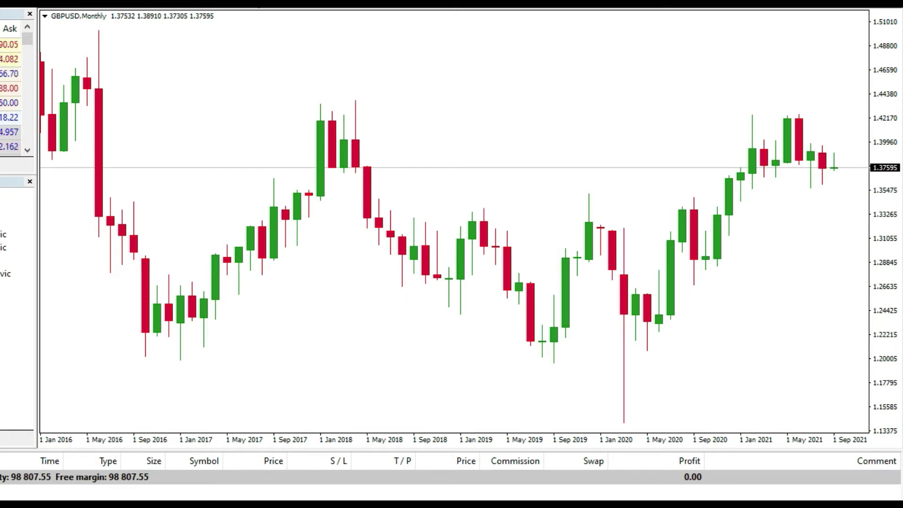
# Step: Pan the monthly GBPUSD chart through its history to show 2016 onward, then switch to D1
pyautogui.moveTo(242, 71); pyautogui.dragTo(272, 141)
pyautogui.moveTo(182, 151); pyautogui.dragTo(588, 127)
pyautogui.moveTo(126, 188); pyautogui.dragTo(260, 125)
pyautogui.moveTo(493, 120); pyautogui.dragTo(248, 114)
pyautogui.click(220, 7)
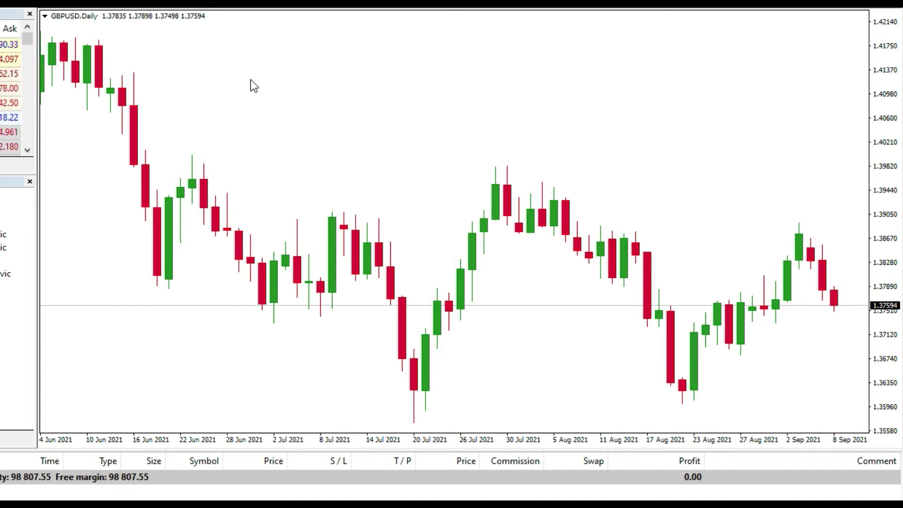
# Step: Open the offline GBPUSD Daily record spanning 2013.05.13 to 2021.09.01 through File > Open Offline
pyautogui.hotkey('alt', 'f')
pyautogui.press('Down')
pyautogui.press('Down')
pyautogui.press('Return')
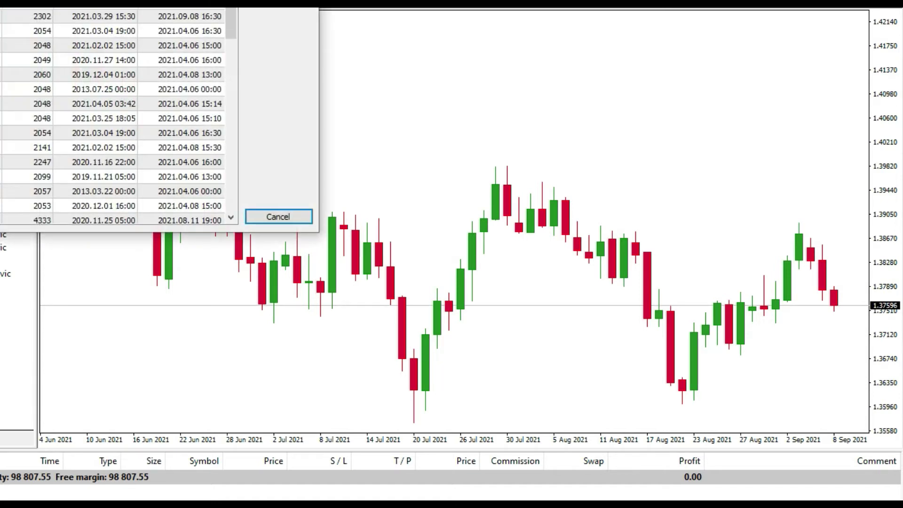
pyautogui.scroll(-12, 113, 118)
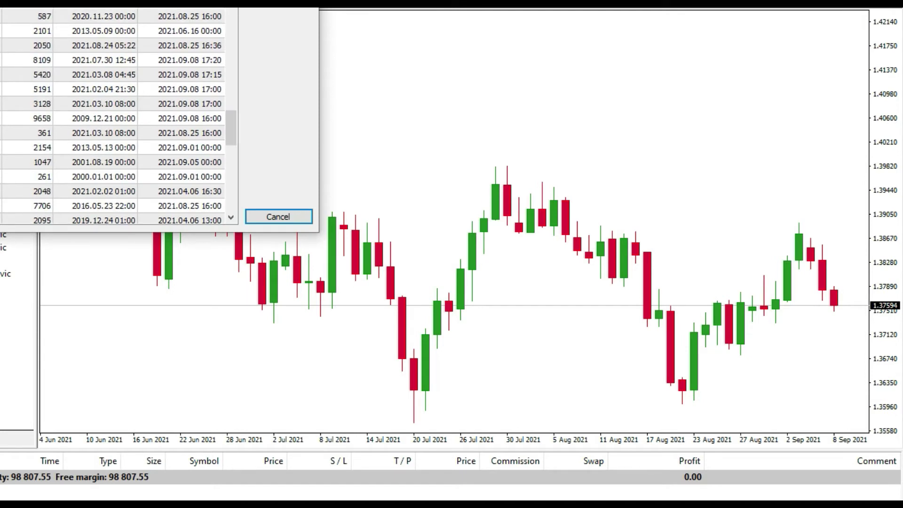
pyautogui.click(162, 146)
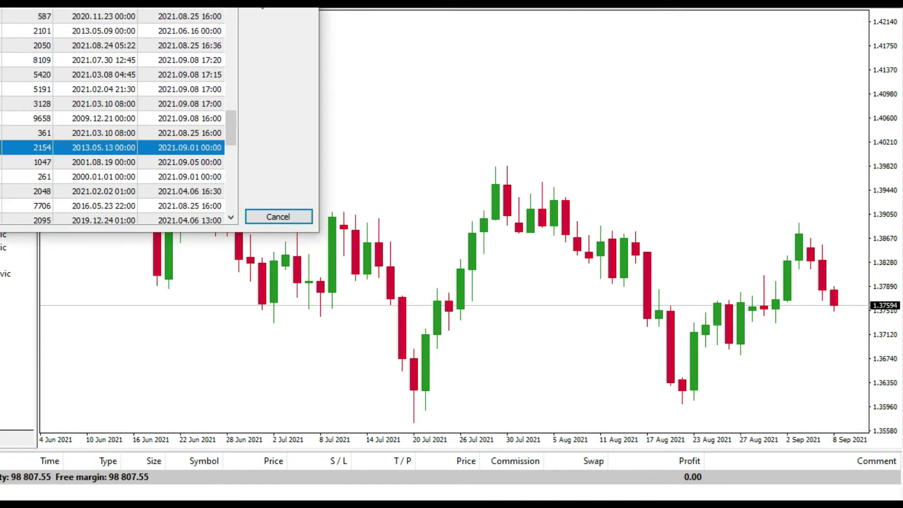
pyautogui.press('Return')
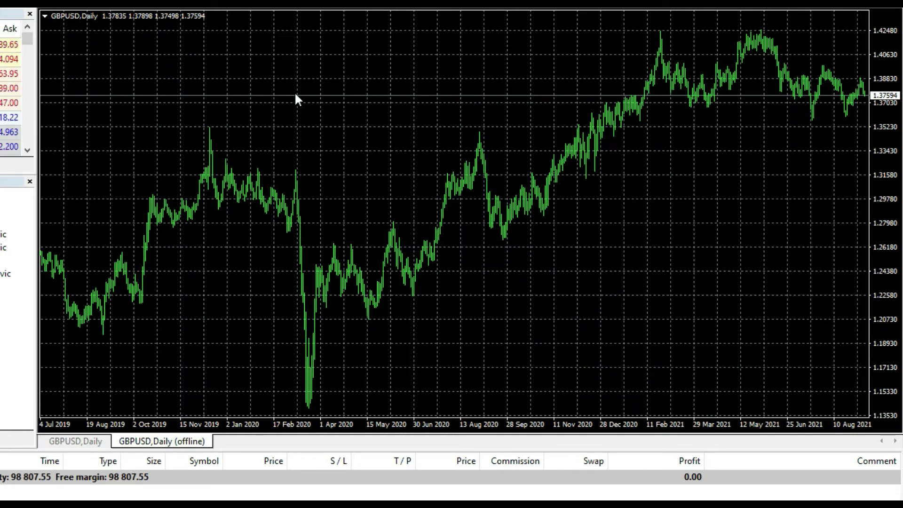
pyautogui.moveTo(224, 60); pyautogui.dragTo(616, 80)
pyautogui.moveTo(300, 217); pyautogui.dragTo(776, 212)
pyautogui.moveTo(169, 252); pyautogui.dragTo(371, 248)
pyautogui.moveTo(83, 262); pyautogui.dragTo(376, 259)
pyautogui.moveTo(162, 278); pyautogui.dragTo(367, 246)
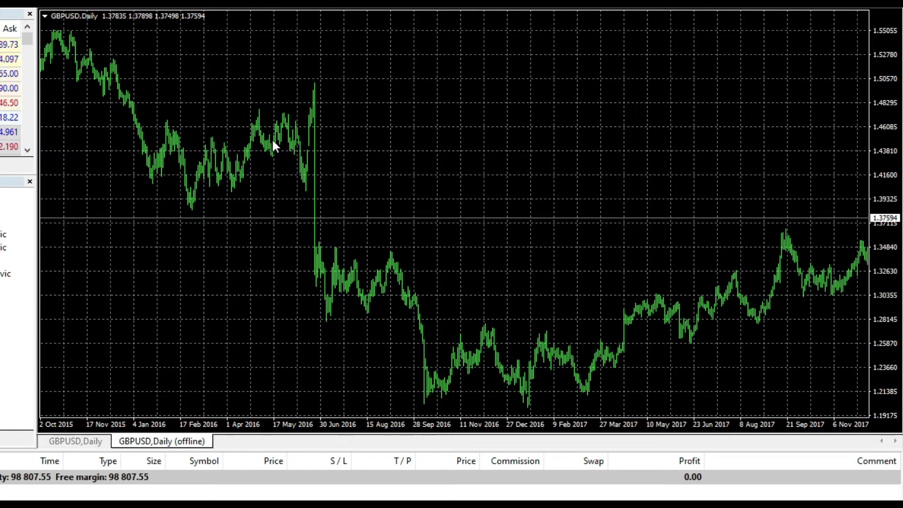
pyautogui.moveTo(260, 96); pyautogui.dragTo(449, 111)
pyautogui.moveTo(262, 147); pyautogui.dragTo(430, 133)
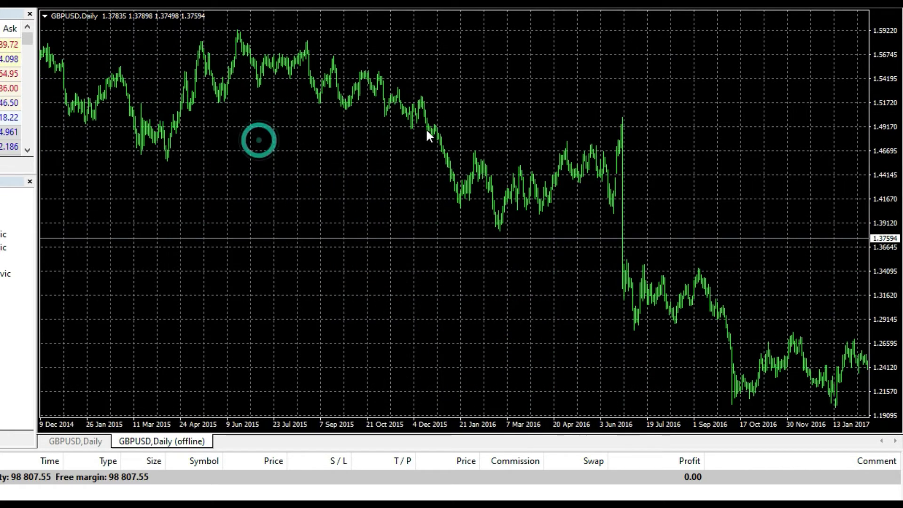
pyautogui.moveTo(619, 147); pyautogui.dragTo(534, 165)
pyautogui.moveTo(593, 110); pyautogui.dragTo(355, 110)
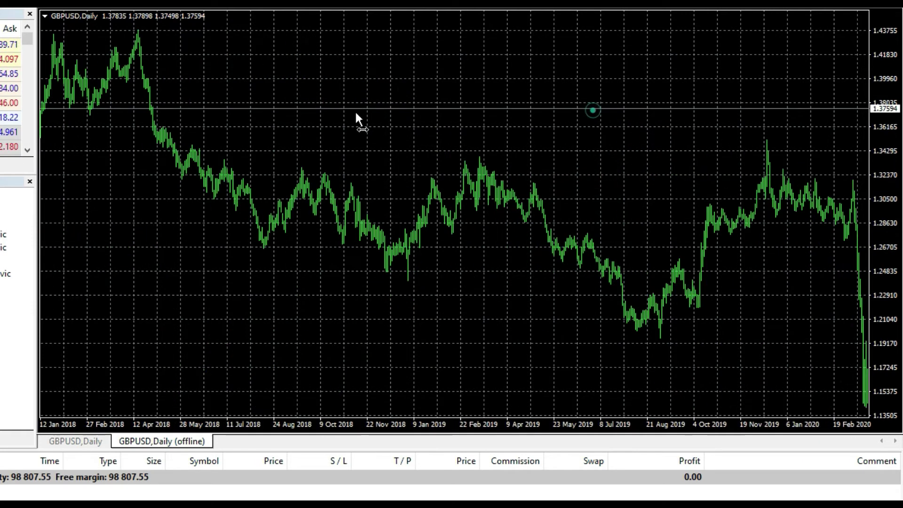
pyautogui.moveTo(671, 211); pyautogui.dragTo(554, 208)
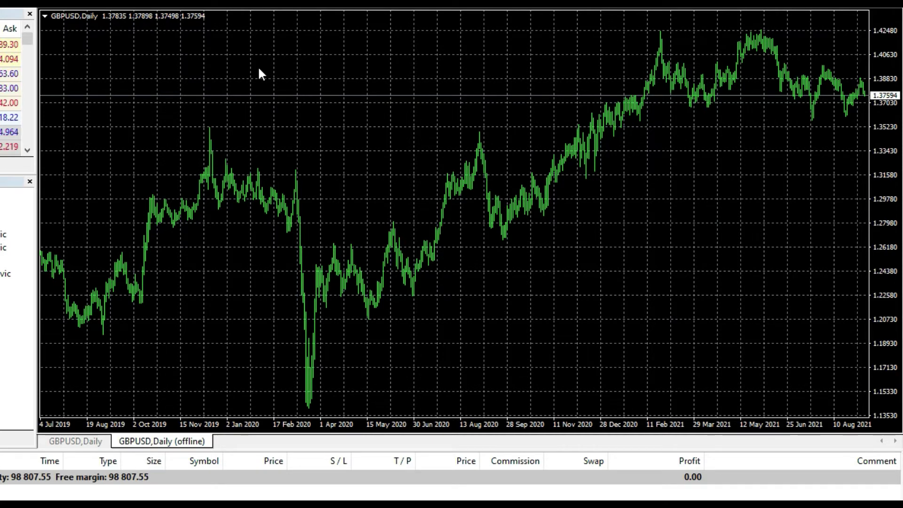
# Step: Paste 16.10.2004 into the offline chart's fast navigation box and run it, landing in May 2013
pyautogui.press('Return')
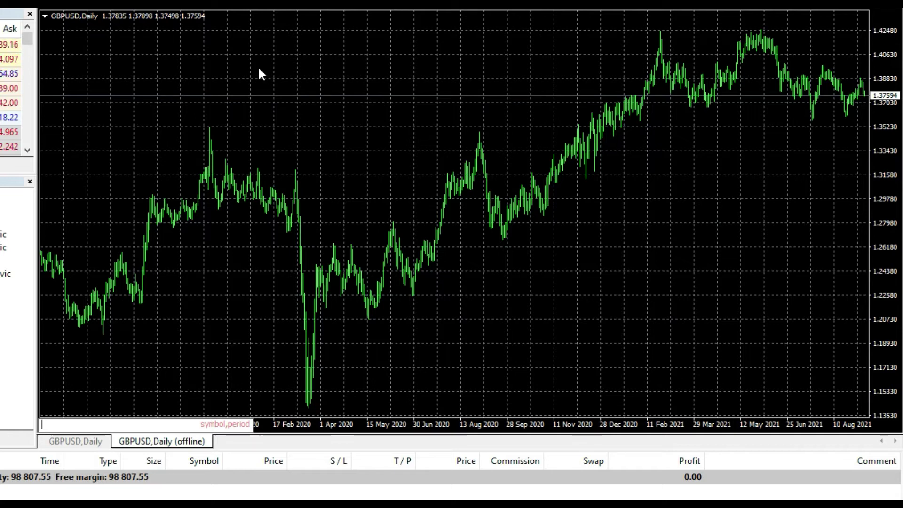
pyautogui.write('16.10.2004')
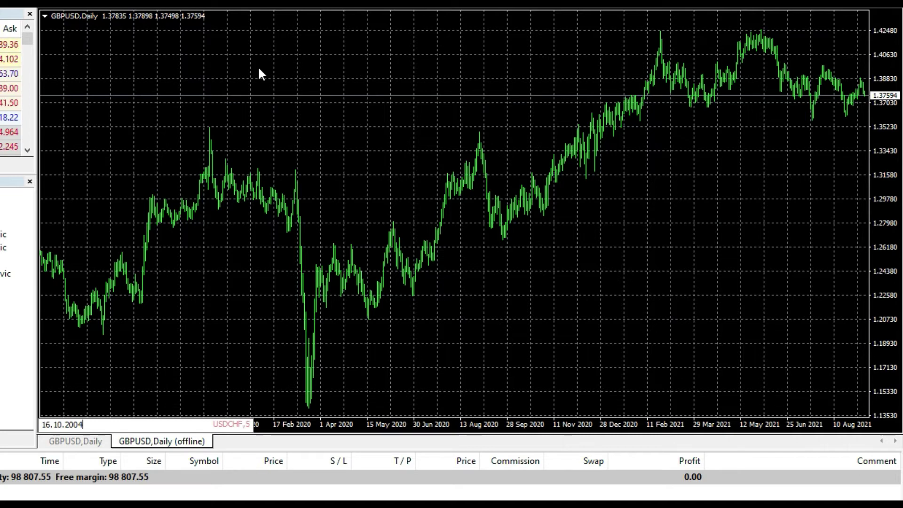
pyautogui.press('Return')
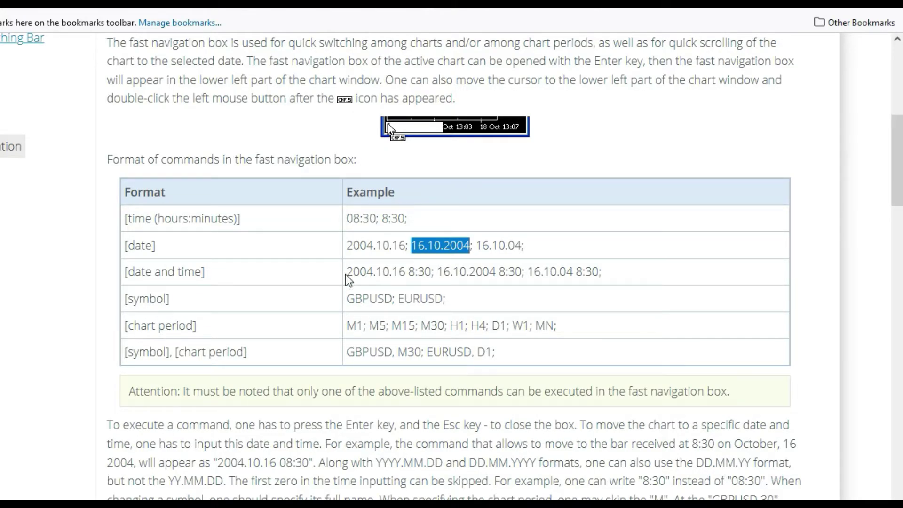
# Step: Copy the 08:30 time example from the Firefox help table and return to MetaTrader 4
pyautogui.click(344, 261)
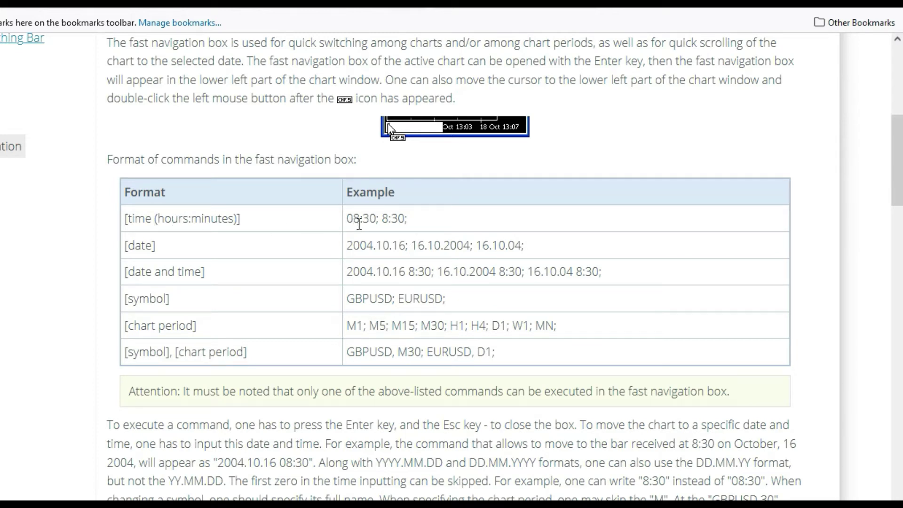
pyautogui.moveTo(377, 218); pyautogui.dragTo(346, 222)
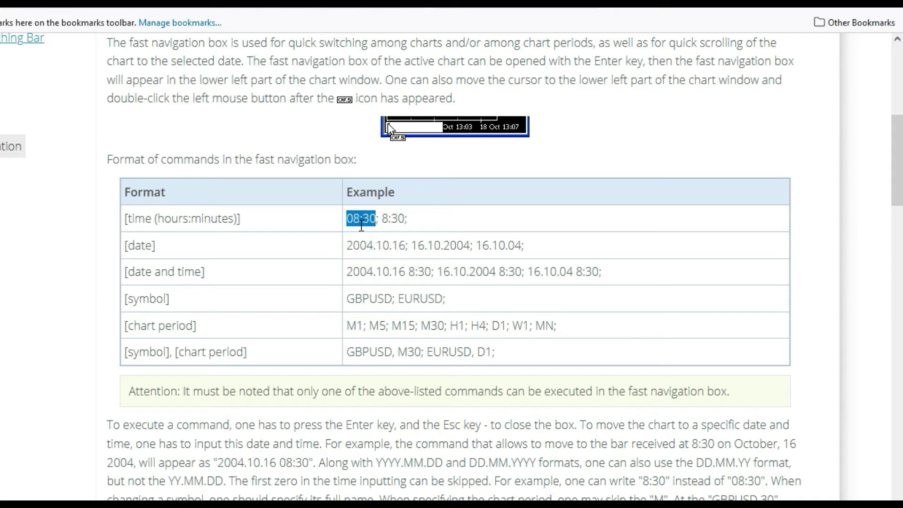
pyautogui.rightClick(361, 222)
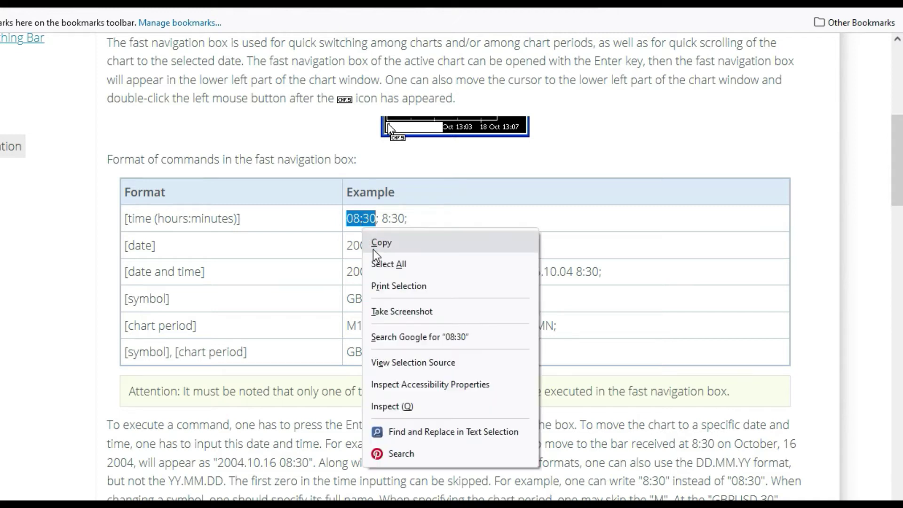
pyautogui.click(375, 238)
pyautogui.hotkey('alt', 'Tab')
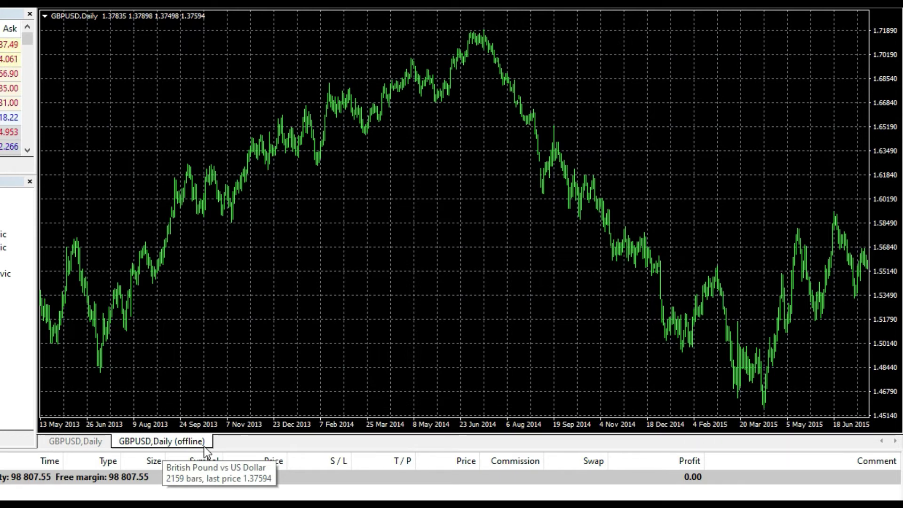
# Step: Enter a time in the fast navigation box to move the offline chart to 7 Sep 2021, then return to Firefox
pyautogui.press('Return')
pyautogui.write('09.20')
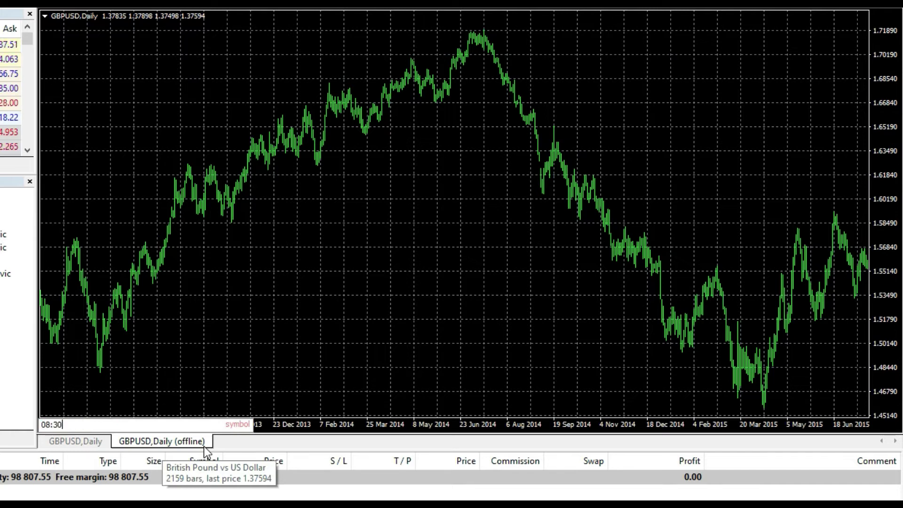
pyautogui.press('Return')
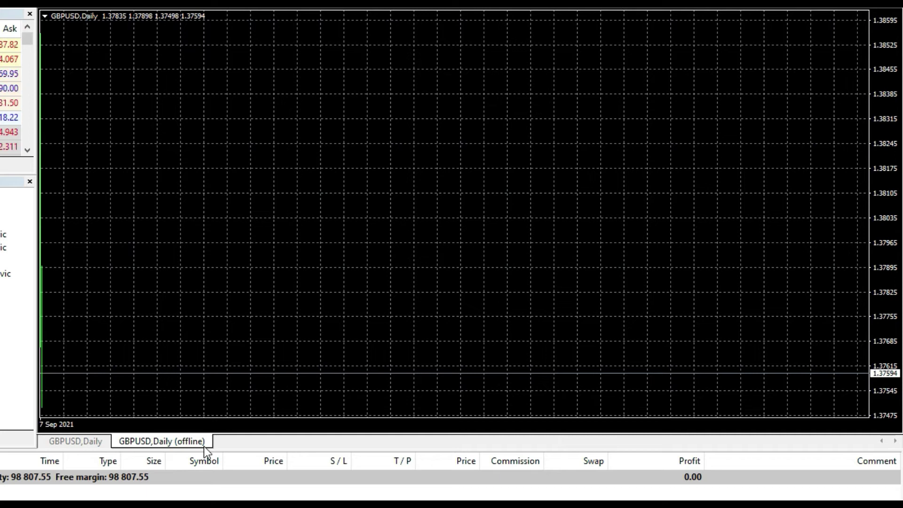
pyautogui.hotkey('alt', 'Tab')
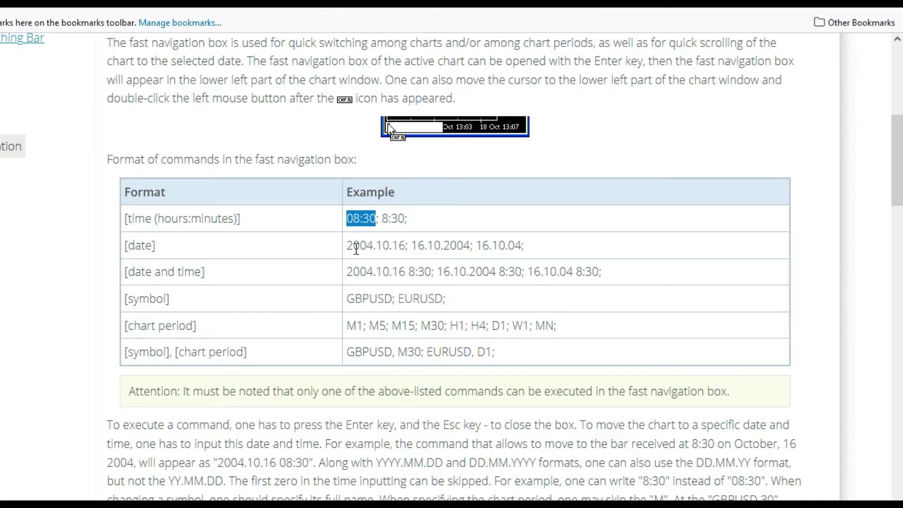
# Step: Copy the 16.10.2004 date example from the help table's date formats
pyautogui.moveTo(403, 245); pyautogui.dragTo(346, 253)
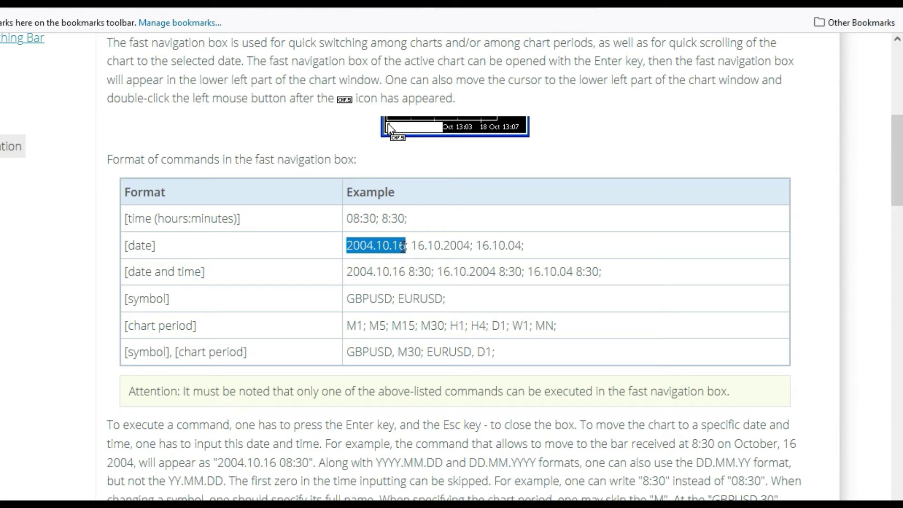
pyautogui.moveTo(469, 245); pyautogui.dragTo(415, 248)
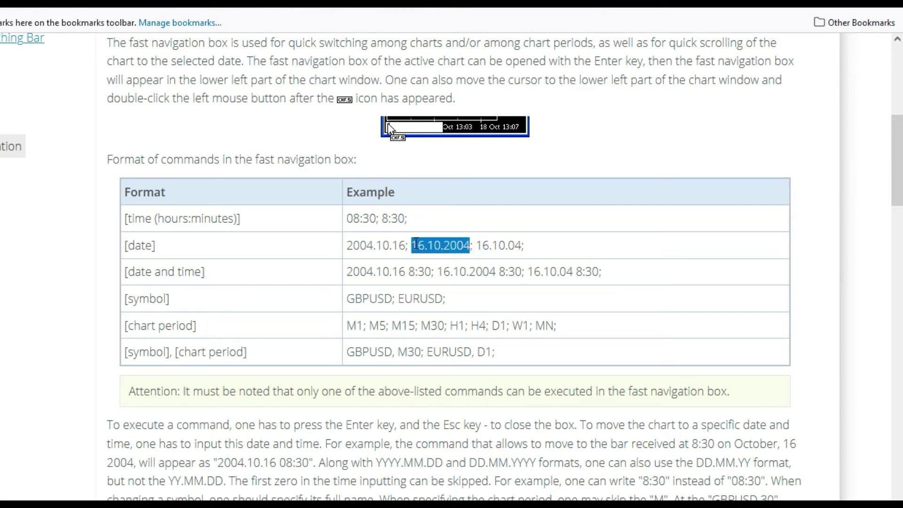
pyautogui.rightClick(421, 248)
pyautogui.click(438, 260)
# Step: Paste 16.10.2004 into MetaTrader's fast navigation box to jump the offline GBPUSD chart
pyautogui.hotkey('alt', 'Tab')
pyautogui.press('Return')
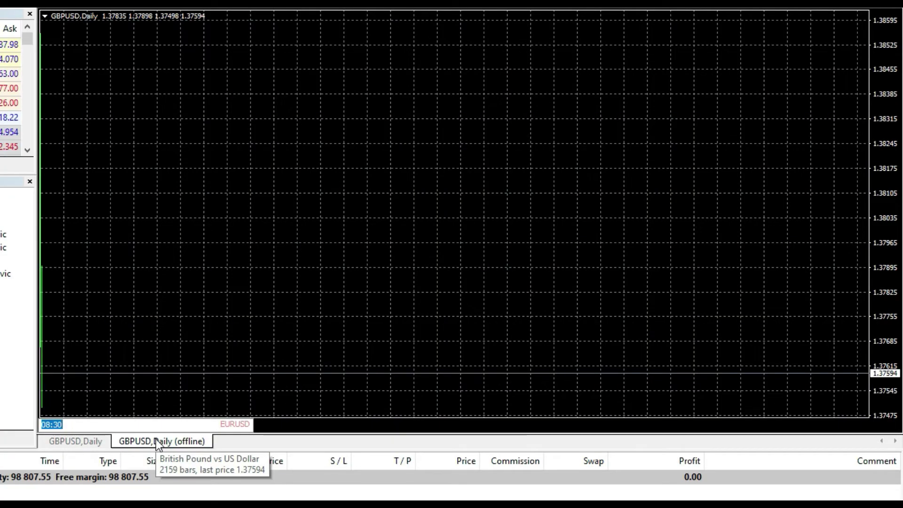
pyautogui.hotkey('ctrl', 'v')
pyautogui.press('Return')
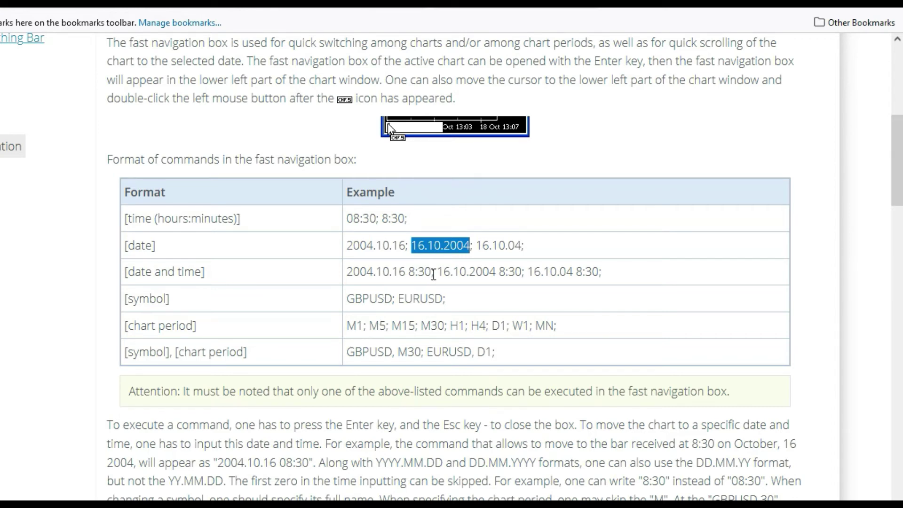
# Step: Copy the 2004.10.16 8:30 example and run it in the offline chart's fast navigation box
pyautogui.moveTo(433, 272); pyautogui.dragTo(346, 271)
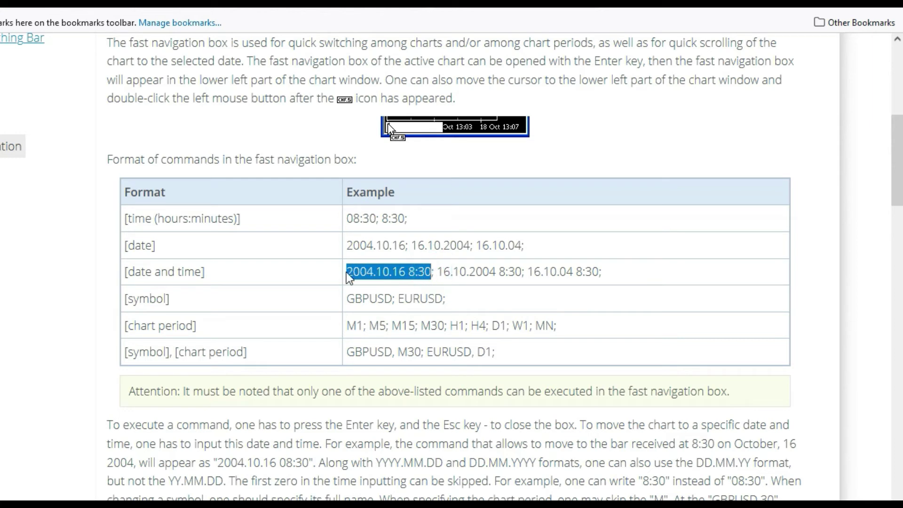
pyautogui.rightClick(360, 276)
pyautogui.click(378, 287)
pyautogui.hotkey('alt', 'Tab')
pyautogui.press('Return')
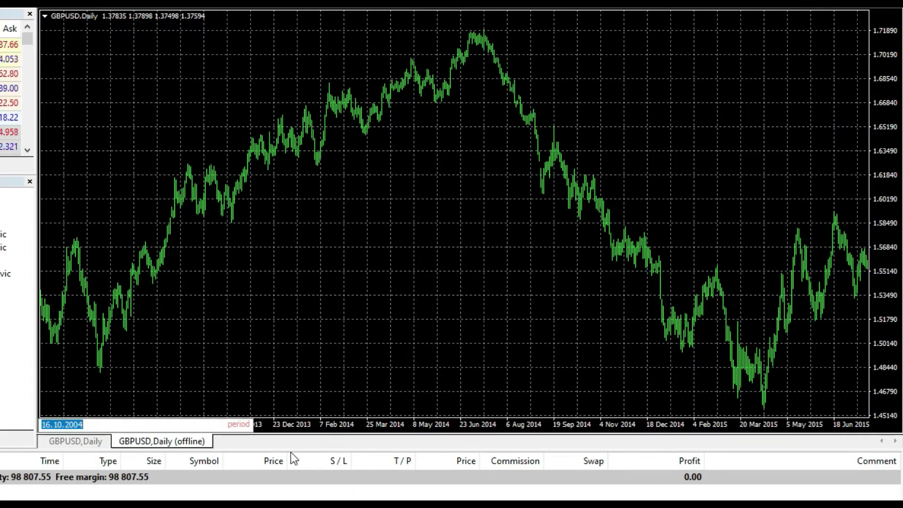
pyautogui.hotkey('ctrl', 'v')
pyautogui.press('Return')
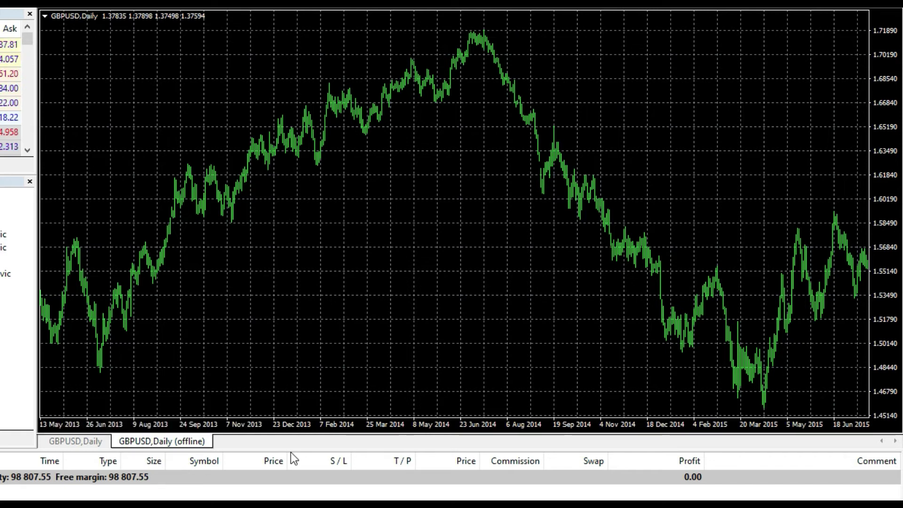
# Step: Enter the m5 period command on the offline GBPUSD chart, which remains Daily
pyautogui.hotkey('alt', 'Tab')
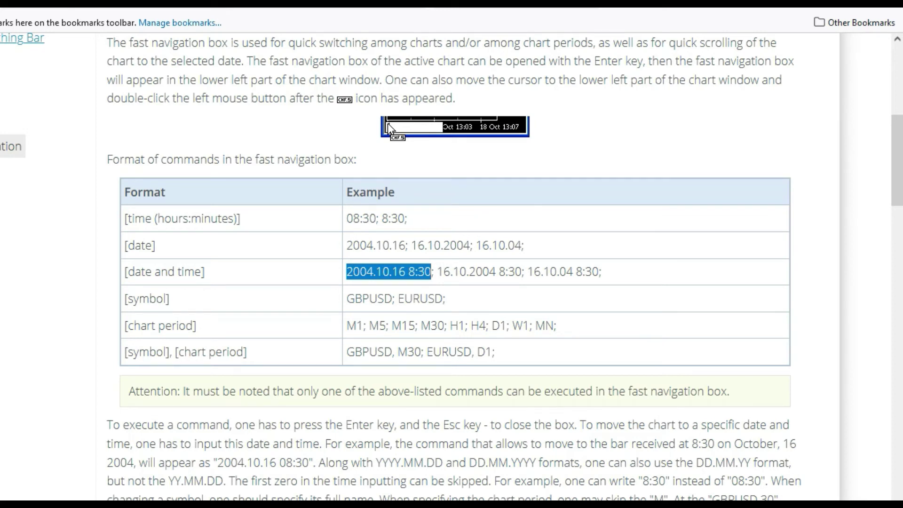
pyautogui.moveTo(443, 504)
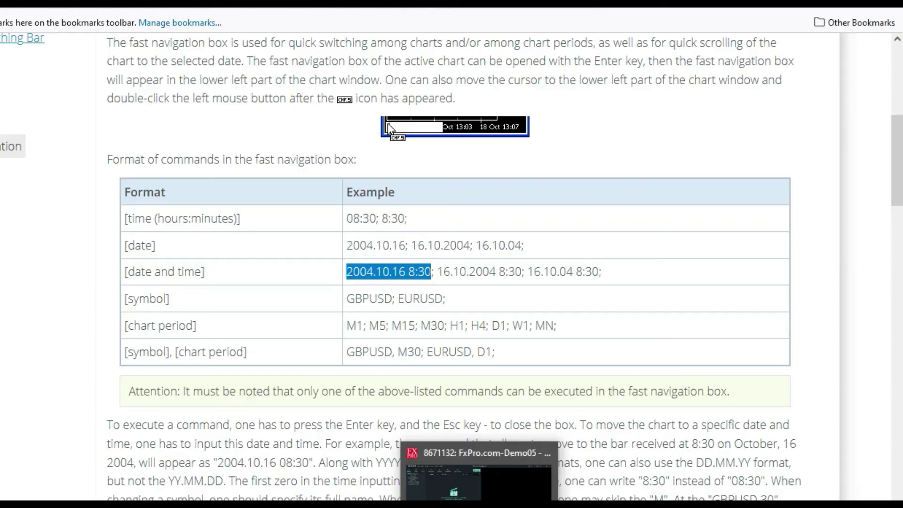
pyautogui.click(423, 475)
pyautogui.write('m2')
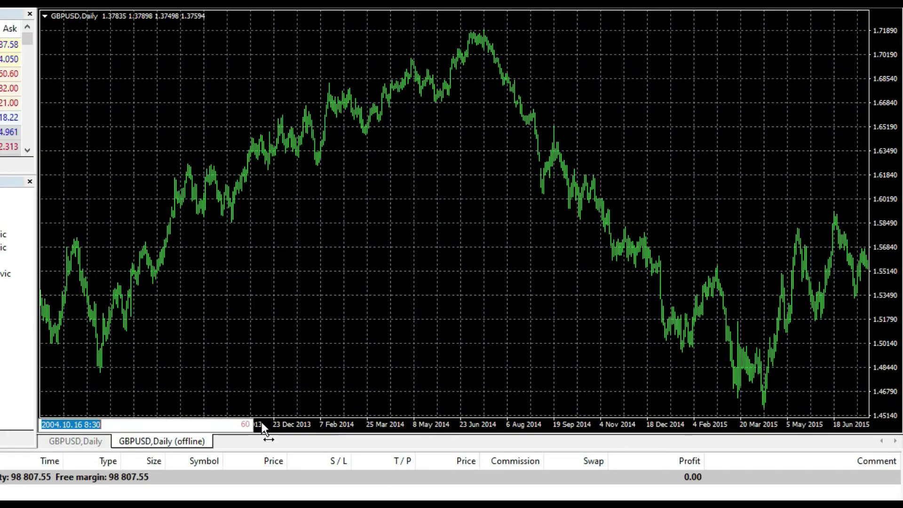
pyautogui.press('BackSpace')
pyautogui.write('5')
pyautogui.press('Return')
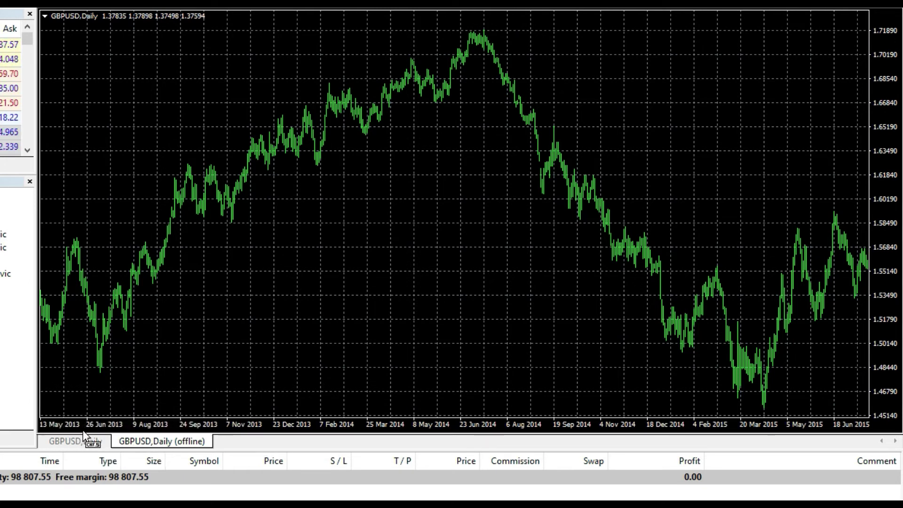
# Step: Switch to the live GBPUSD Daily tab and change it to M5 with the m5 command
pyautogui.moveTo(66, 446)
pyautogui.mouseDown()
pyautogui.moveTo(128, 435)
pyautogui.moveTo(230, 452)
pyautogui.moveTo(198, 449)
pyautogui.mouseUp()
pyautogui.write('m5')
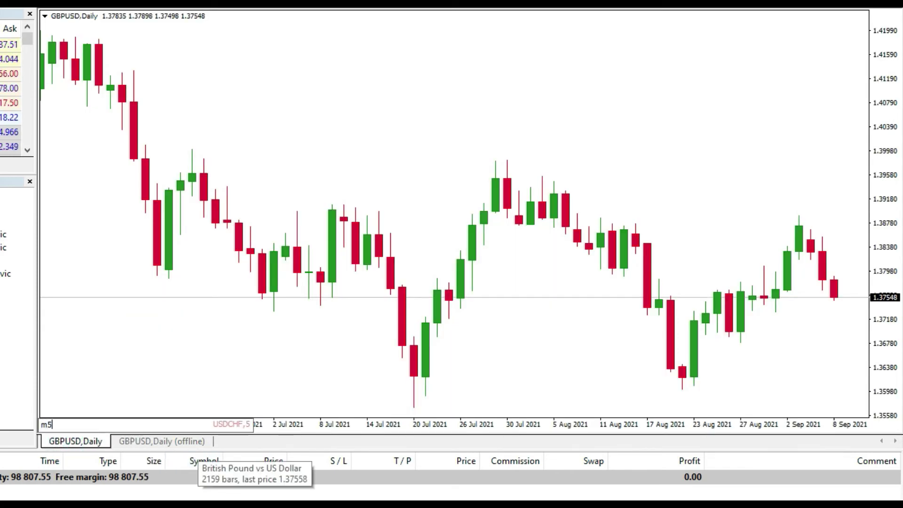
pyautogui.press('Return')
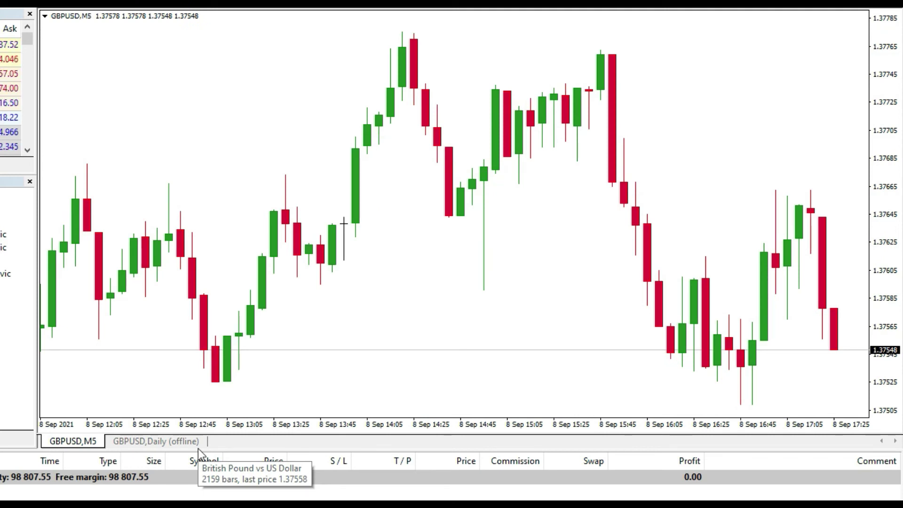
pyautogui.hotkey('alt', 'Tab')
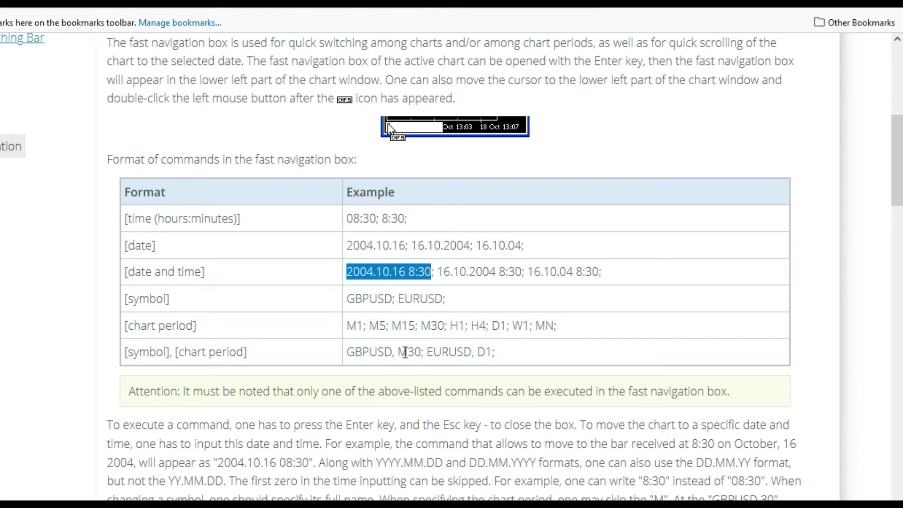
pyautogui.moveTo(422, 353); pyautogui.dragTo(346, 353)
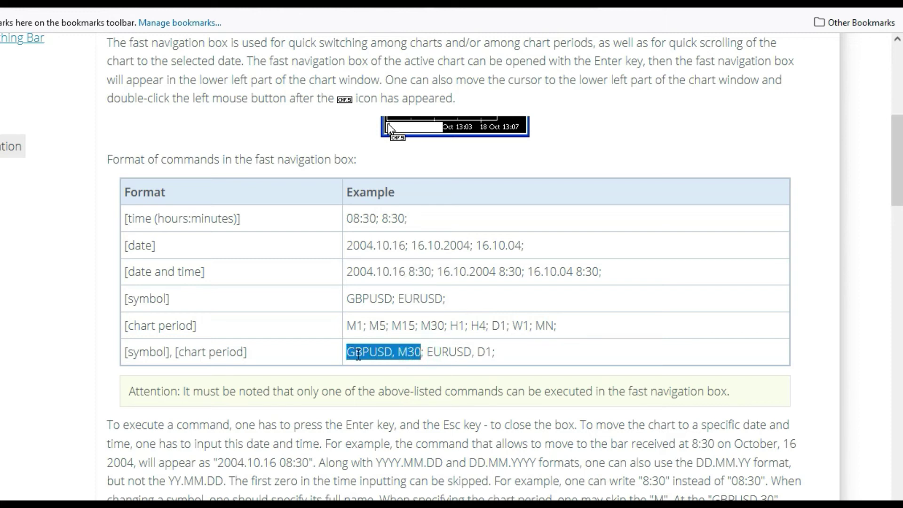
pyautogui.rightClick(359, 353)
pyautogui.click(371, 132)
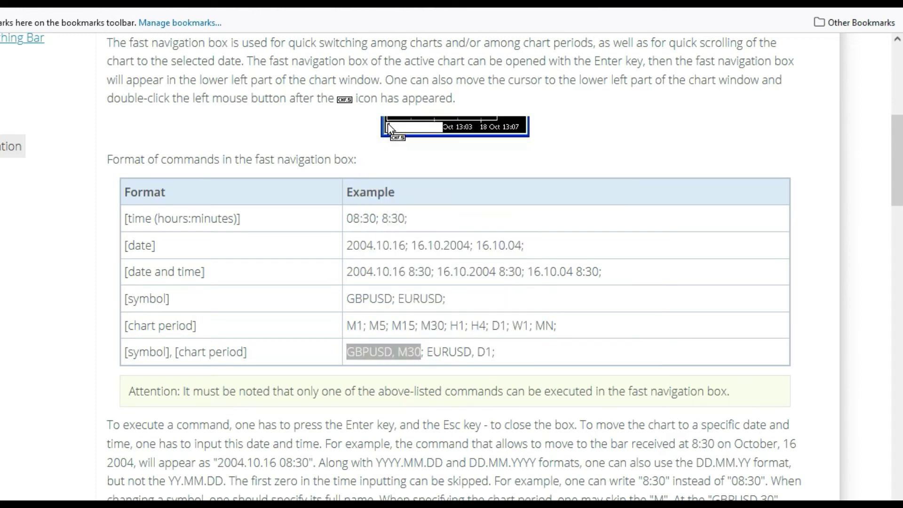
pyautogui.hotkey('alt', 'Tab')
pyautogui.hotkey('ctrl', 'v')
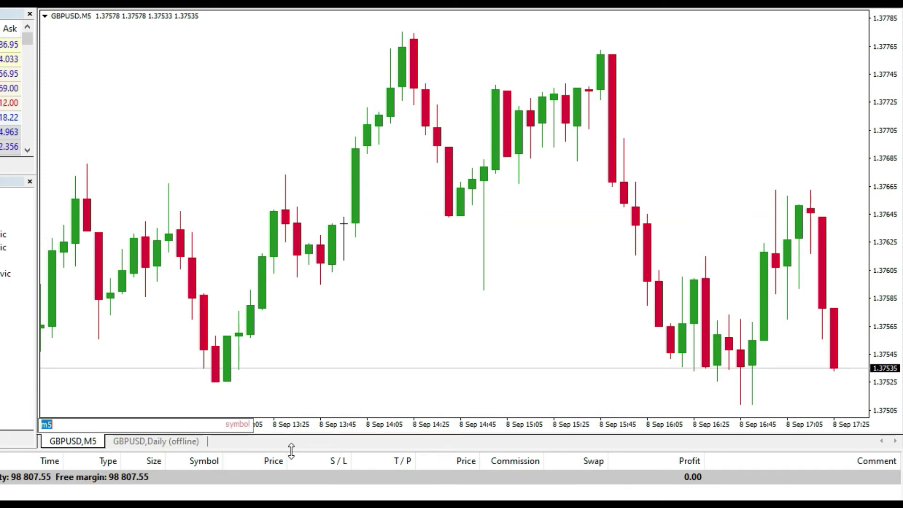
pyautogui.press('Return')
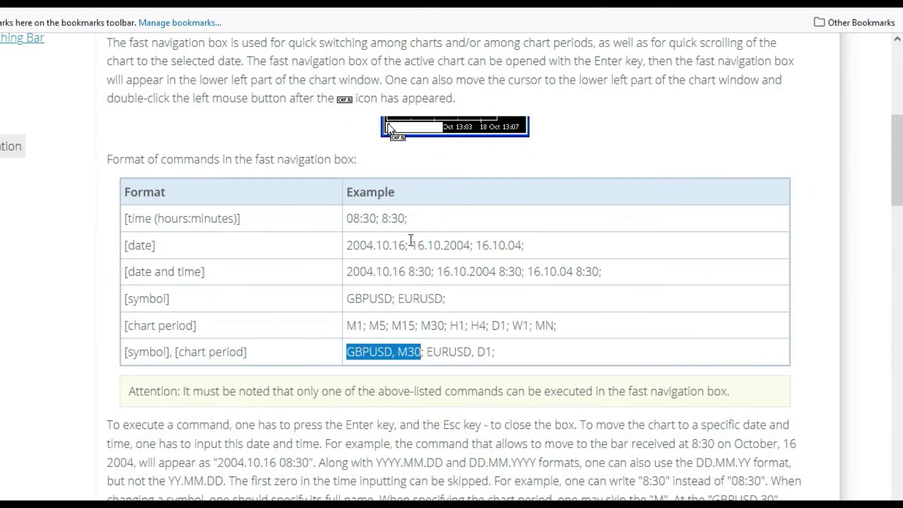
pyautogui.doubleClick(409, 244)
pyautogui.rightClick(365, 253)
pyautogui.click(381, 267)
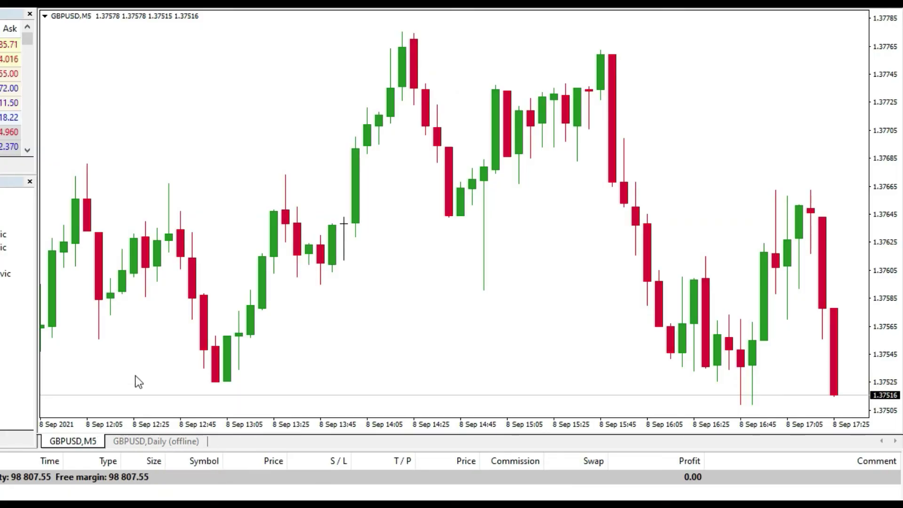
pyautogui.press('Return')
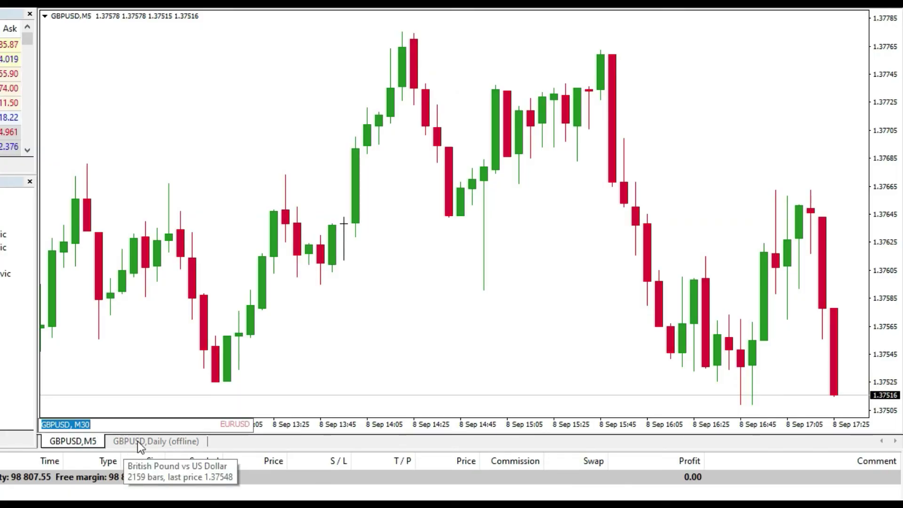
pyautogui.press('BackSpace')
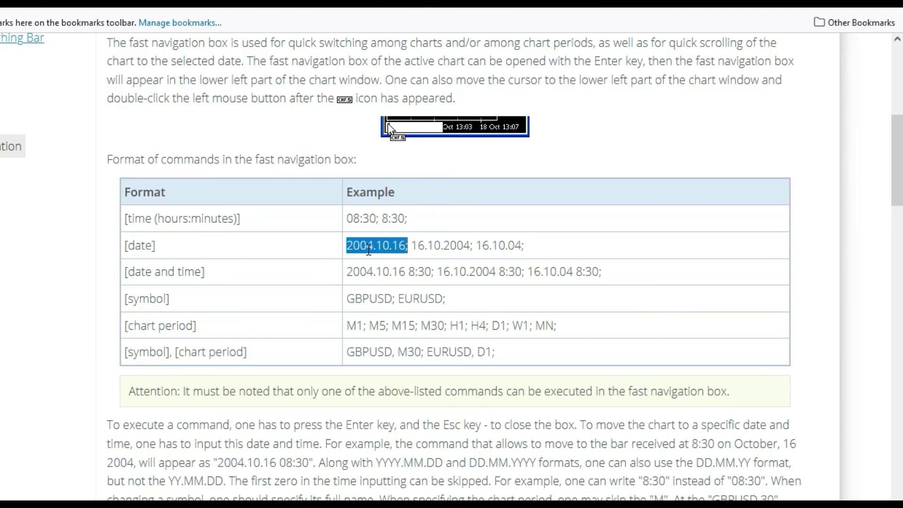
# Step: Copy 2004.10.16 from the help page and run it in the M5 chart's fast navigation box
pyautogui.click(368, 249)
pyautogui.moveTo(404, 245); pyautogui.dragTo(346, 248)
pyautogui.rightClick(348, 249)
pyautogui.click(365, 261)
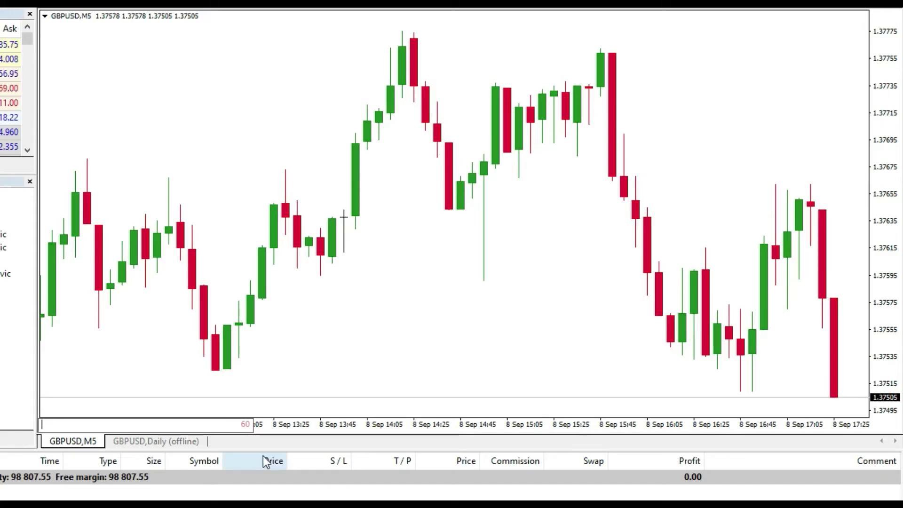
pyautogui.hotkey('ctrl', 'v')
pyautogui.press('Return')
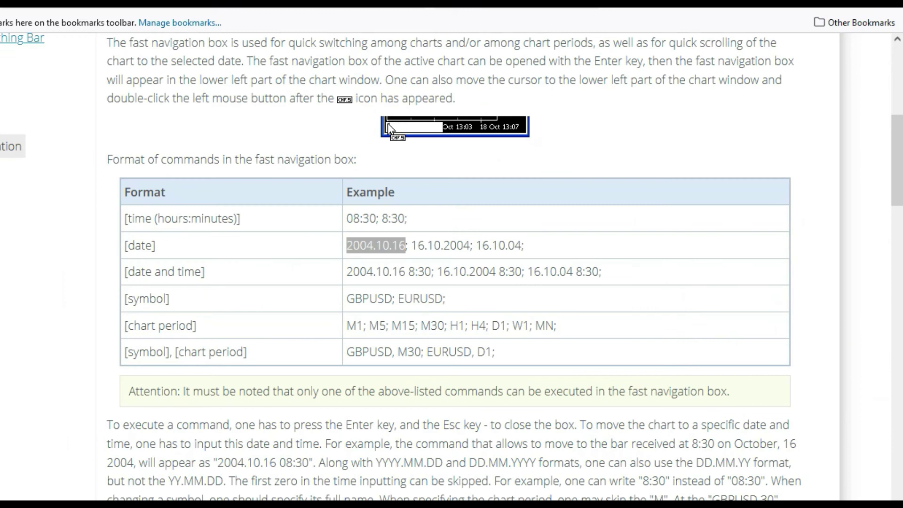
pyautogui.hotkey('alt', 'Tab')
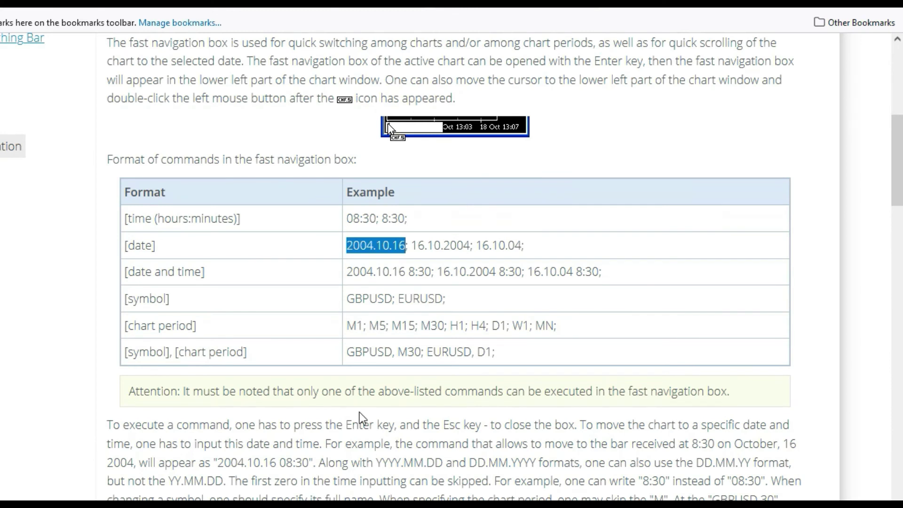